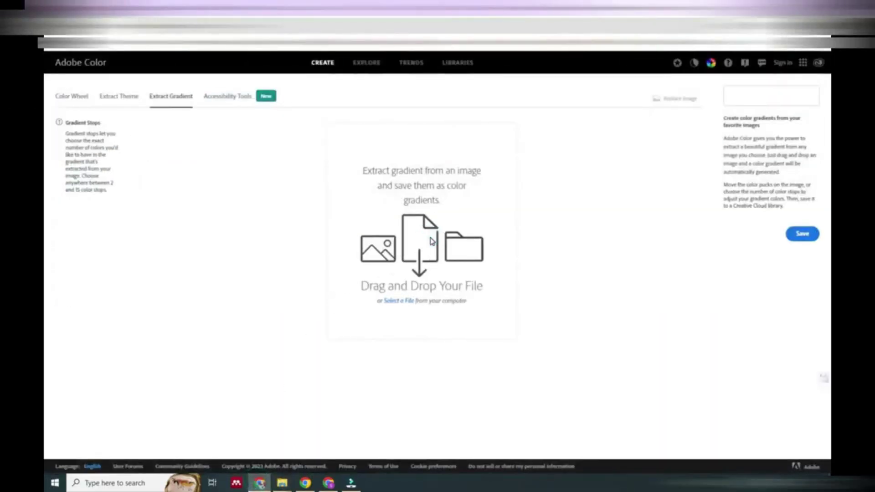
- Choose an image from the computer and pick the 'reno 300. (1)' photo in the file picker
click(401, 302)
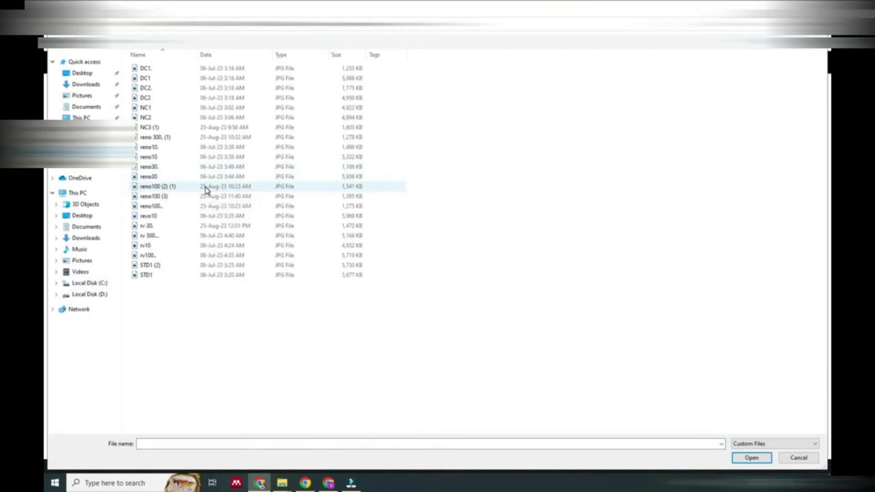
click(169, 137)
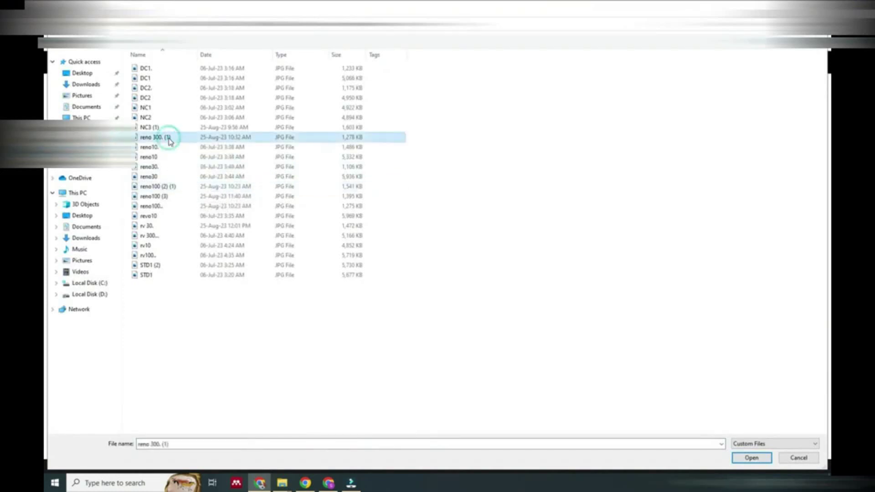
- Confirm opening the chosen photo and switch the File Explorer folder to Details view
click(752, 458)
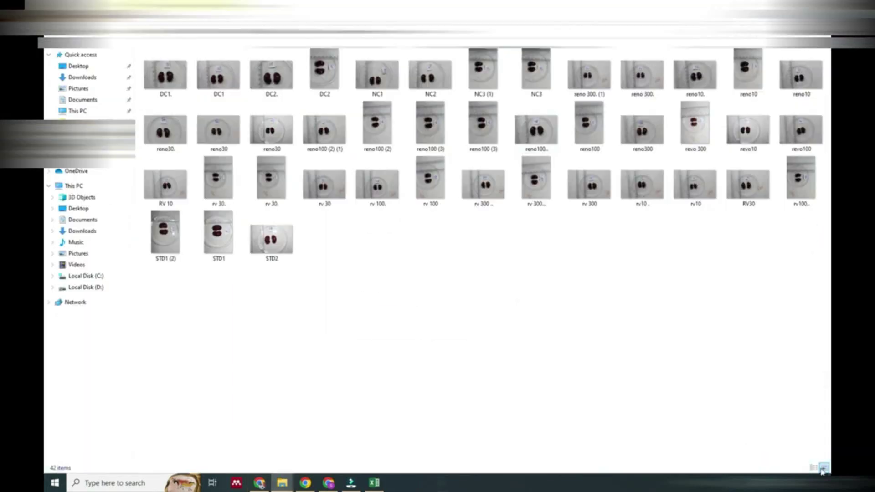
click(814, 468)
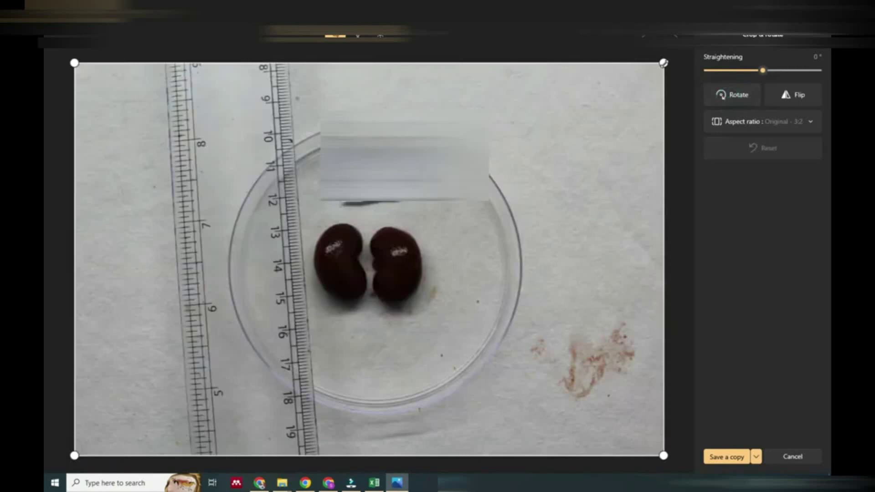
- Pull all four crop corners inward to frame the petri dish and its two kidneys
drag(663, 63, 612, 97)
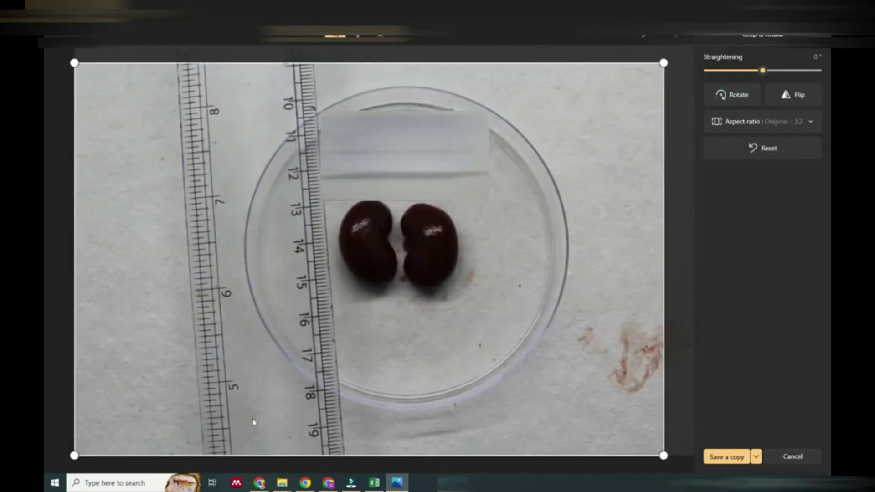
drag(84, 452, 143, 428)
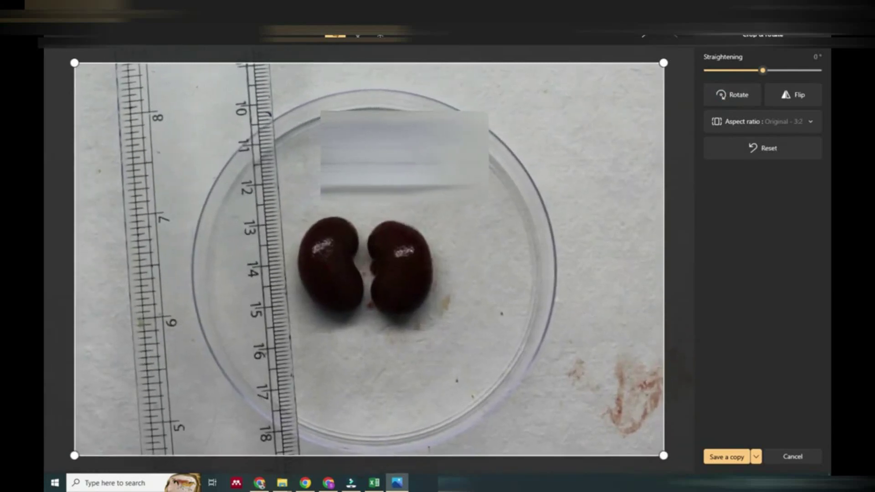
drag(664, 454, 606, 425)
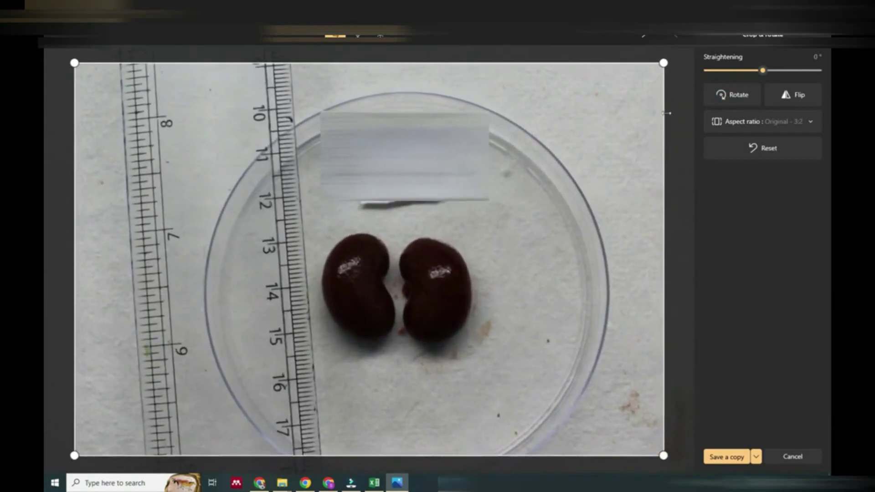
drag(68, 61, 71, 88)
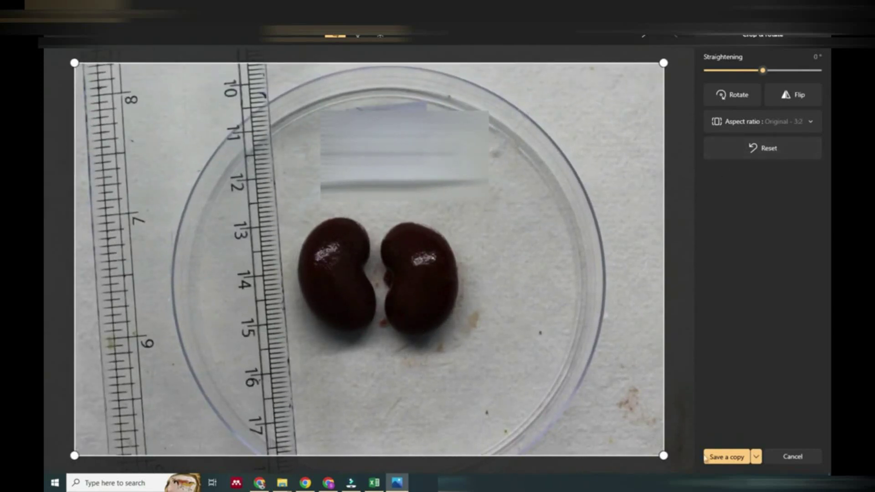
- Save the cropped kidney photo as a new copy named rv10.
click(725, 456)
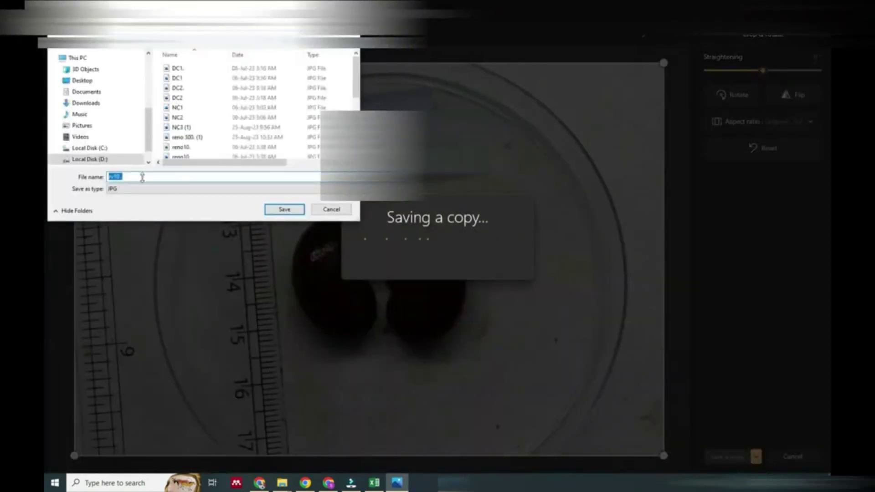
click(143, 177)
text(..)
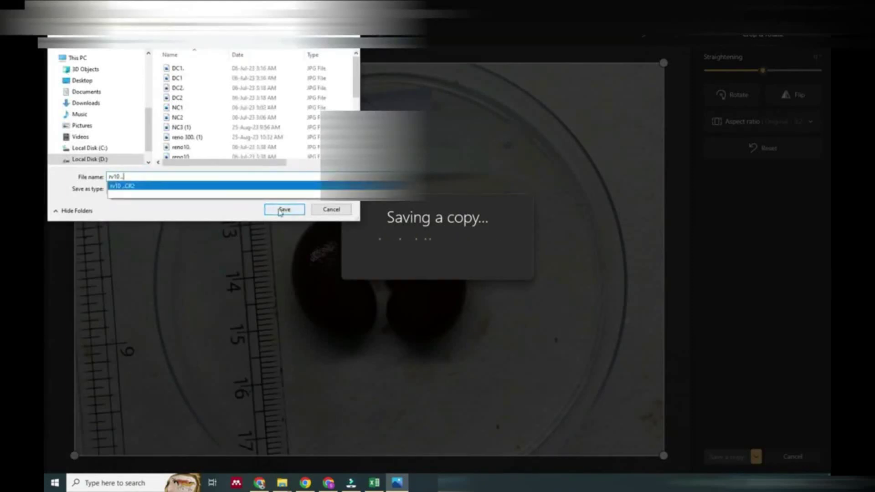
click(281, 209)
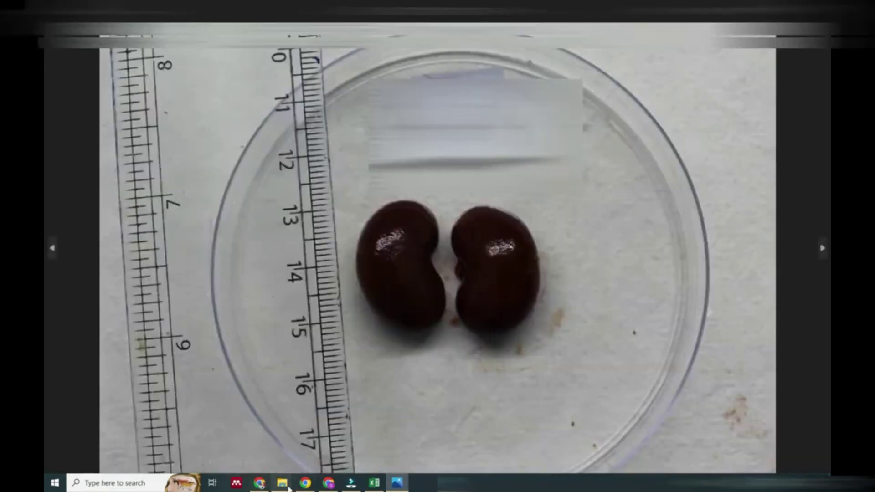
- Switch from Photos to the browser's file picker to choose the rv10.. copy
mouse_move(284, 484)
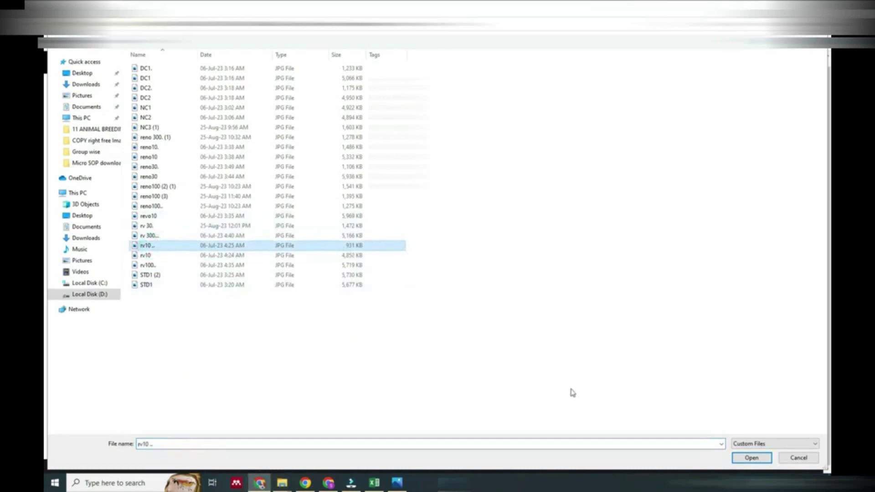
- Load the cropped photo and drag the left and right gradient stops onto the left kidney
click(750, 457)
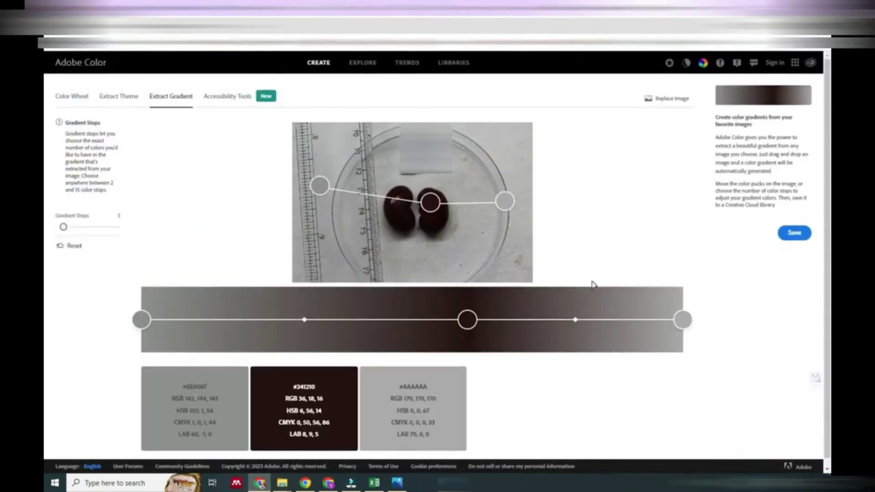
drag(320, 185, 397, 212)
drag(508, 201, 410, 224)
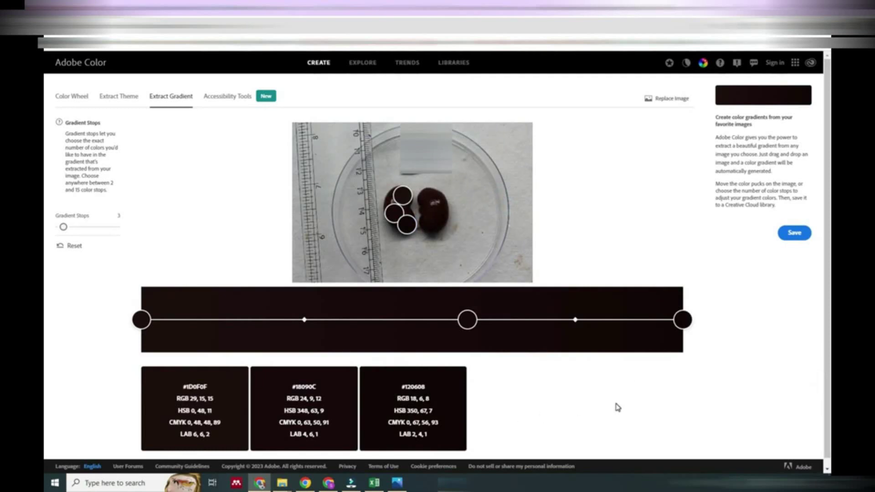
- Move the top gradient stop onto the right kidney, then select the empty R cell after 18
drag(395, 196, 436, 225)
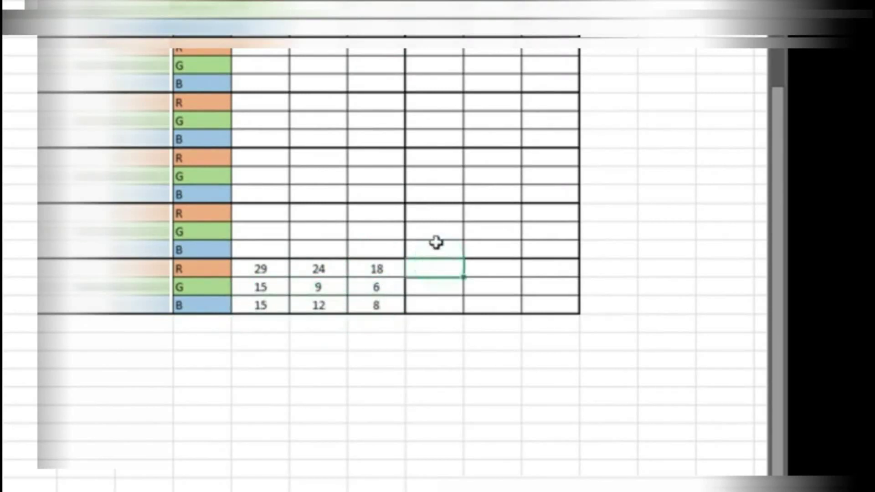
text(8)
scroll(434, 235, up, 3)
click(432, 438)
scroll(432, 321, down, 2)
- Enter the swatches' RGB readings 34, 23, 18, 13 and 7 into the R and G rows
text(34)
click(479, 319)
text(23)
click(543, 319)
text(18)
click(440, 342)
text(13)
click(484, 341)
text(7)
click(554, 343)
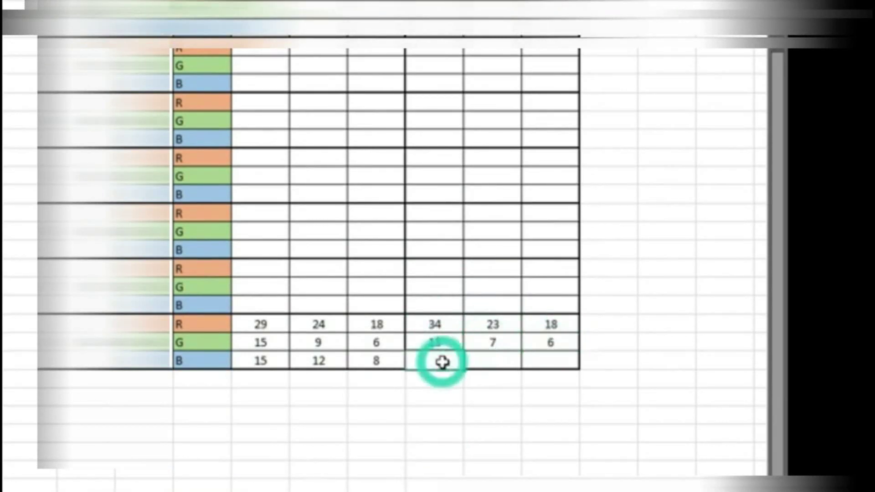